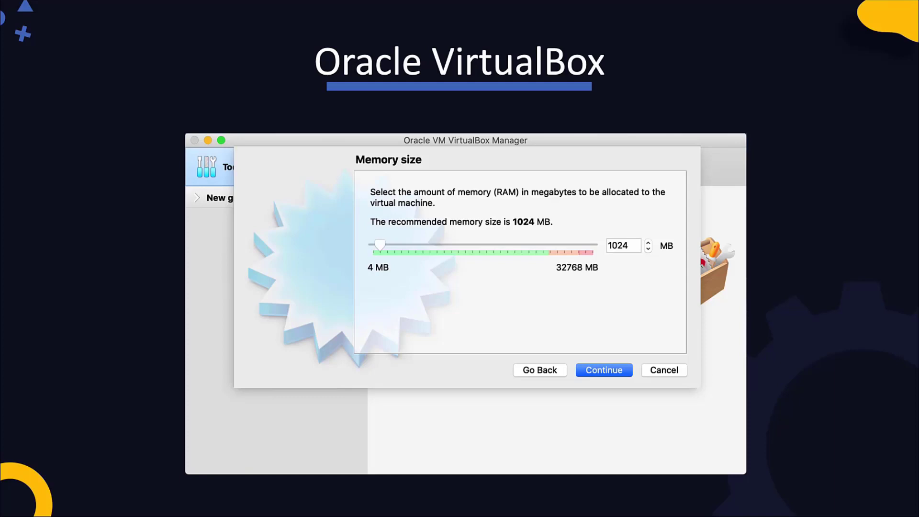
Step: Accept 1024 MB of memory and advance the new-VM wizard to the hard disk step
{"action": "key", "text": "Return"}
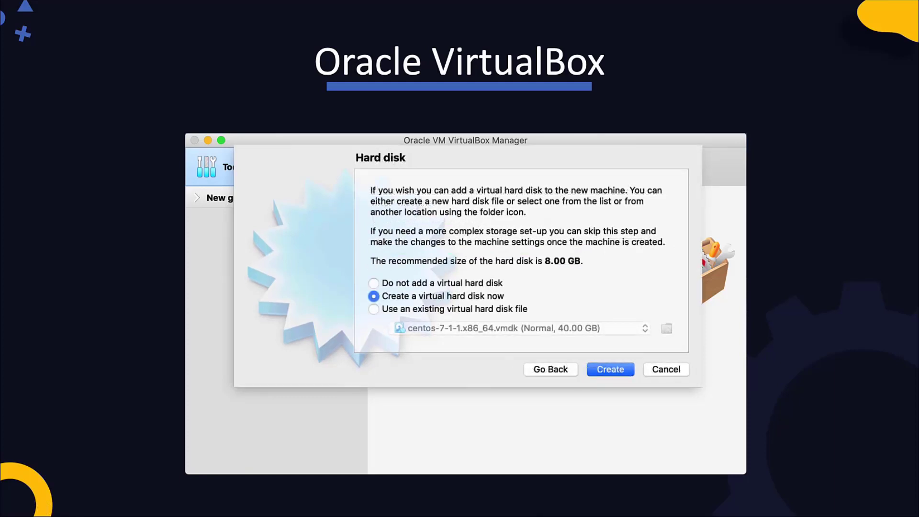